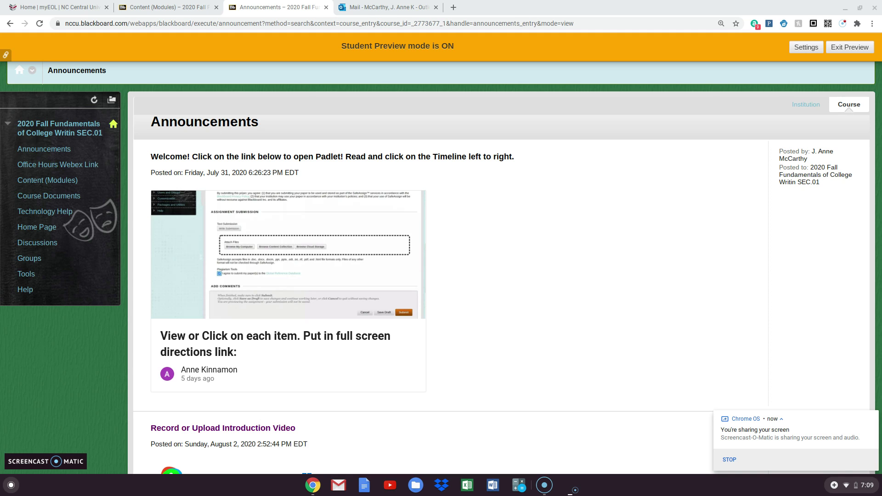
Step: Open Module 1: August 25 to August 31 and page forward to the Gullah Paragraph upload page (4 of 4)
left_click(872, 418)
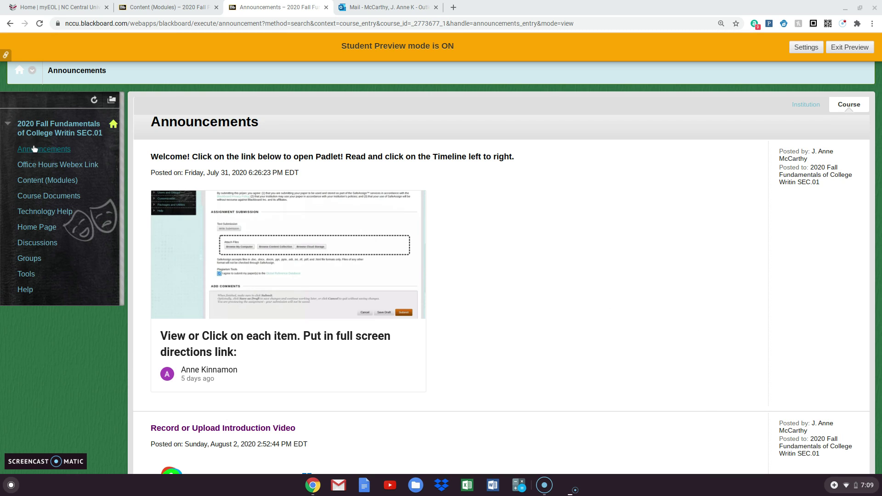
left_click(38, 182)
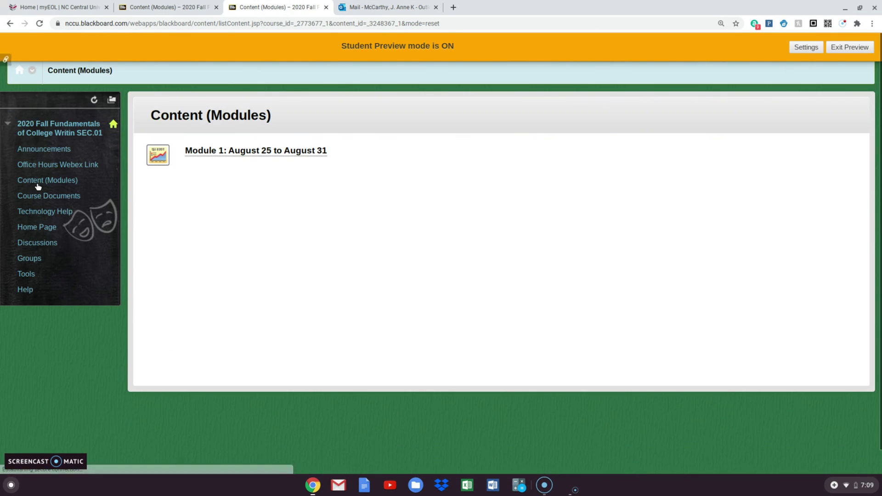
left_click(254, 155)
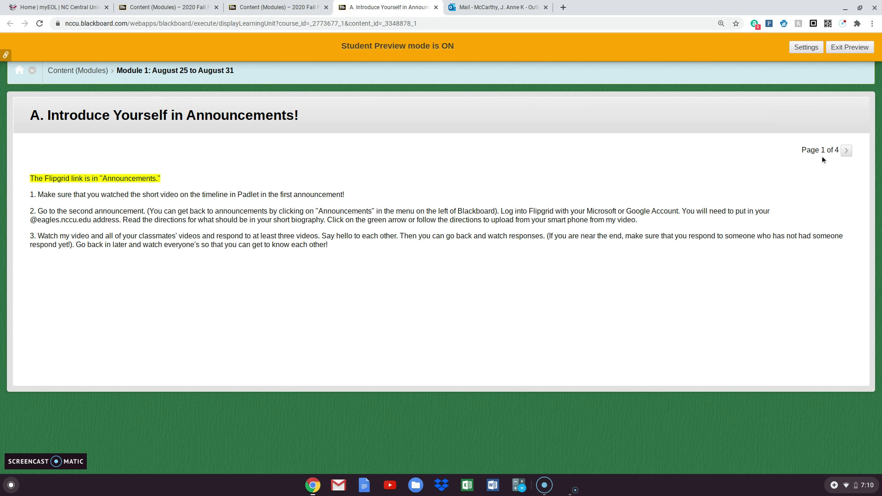
left_click(847, 154)
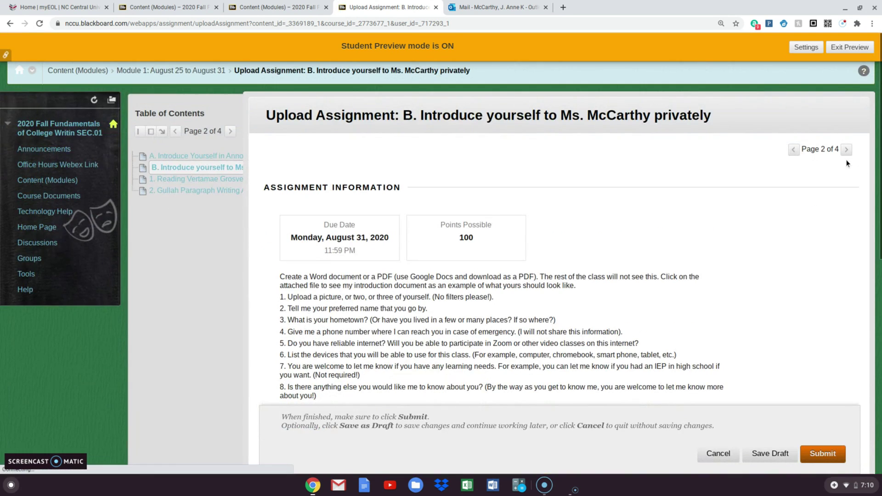
left_click(846, 151)
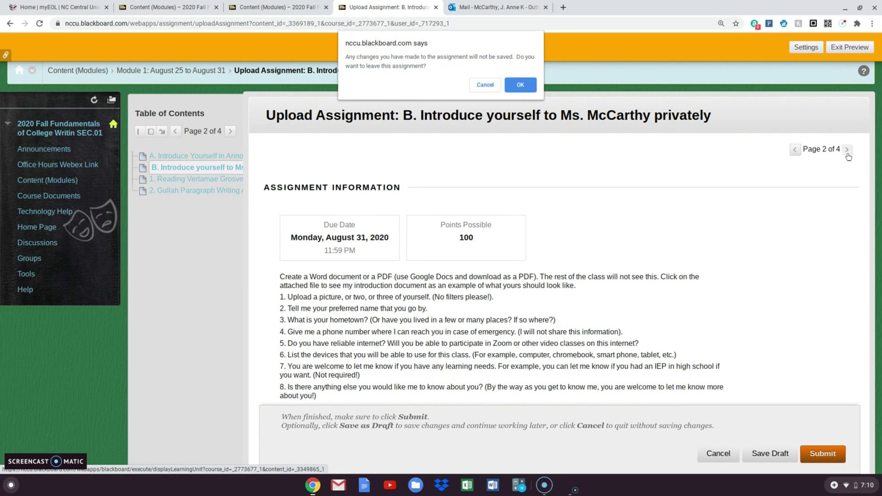
left_click(516, 88)
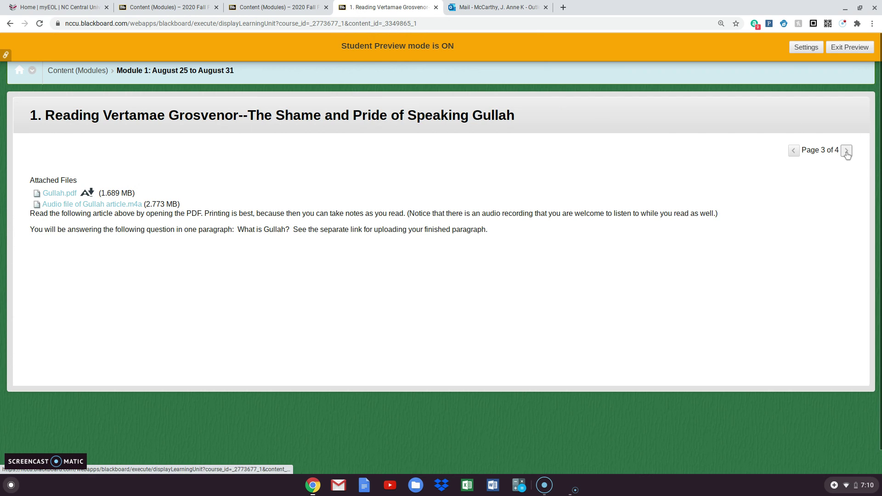
left_click(846, 150)
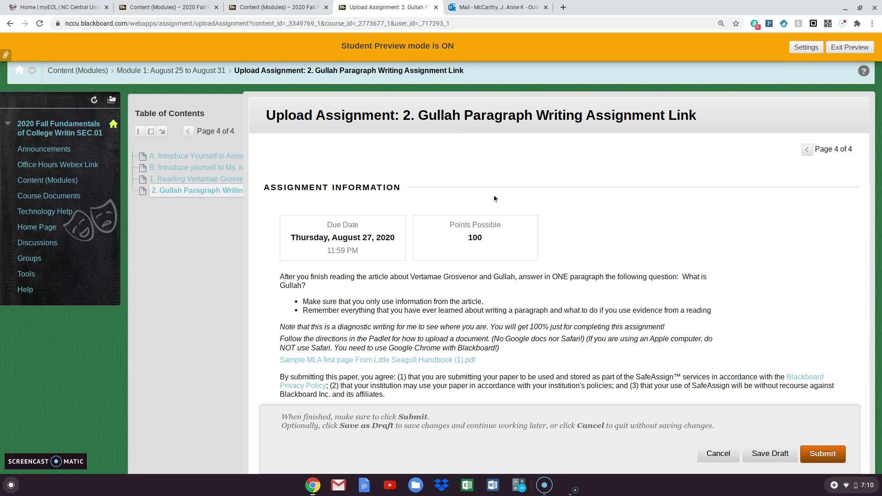
scroll(433, 186, "down", 2)
scroll(434, 186, "down", 3)
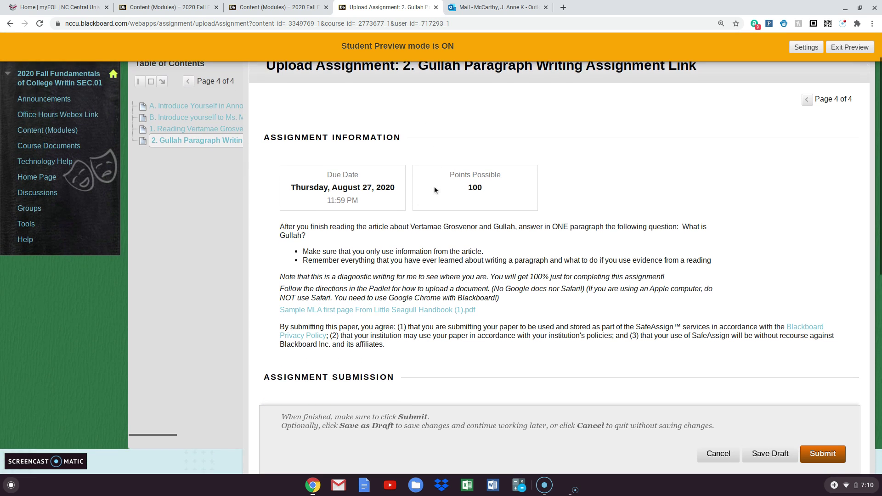
scroll(434, 186, "down", 1)
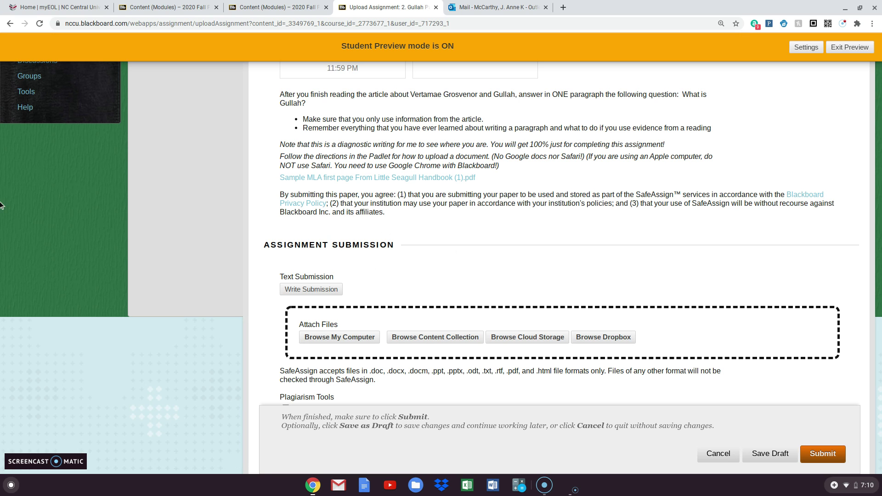
scroll(32, 177, "up", 3)
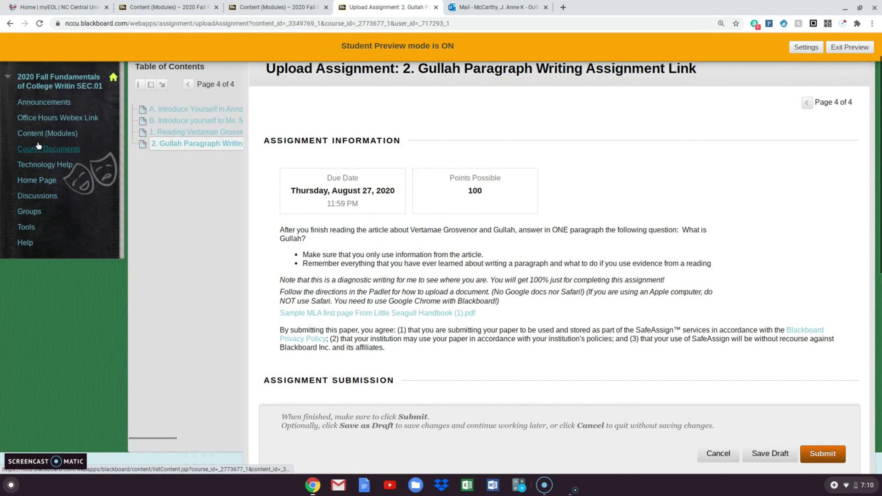
scroll(55, 156, "up", 1)
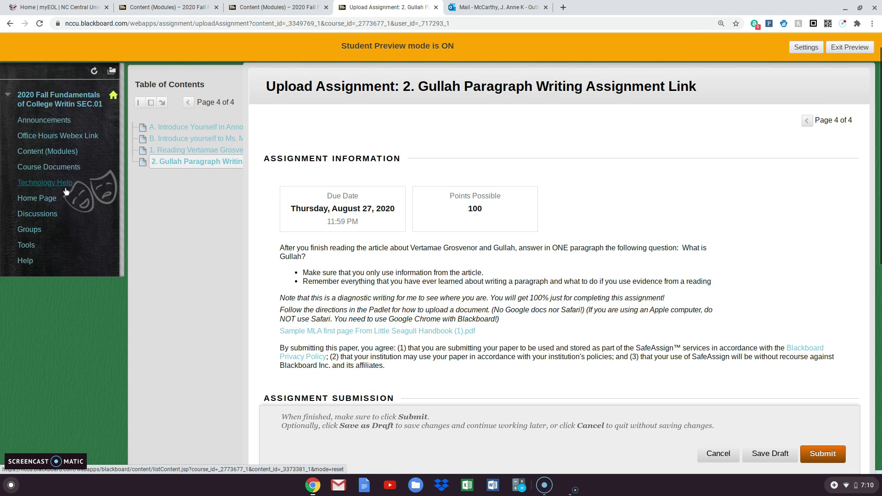
scroll(351, 263, "down", 2)
scroll(369, 263, "down", 4)
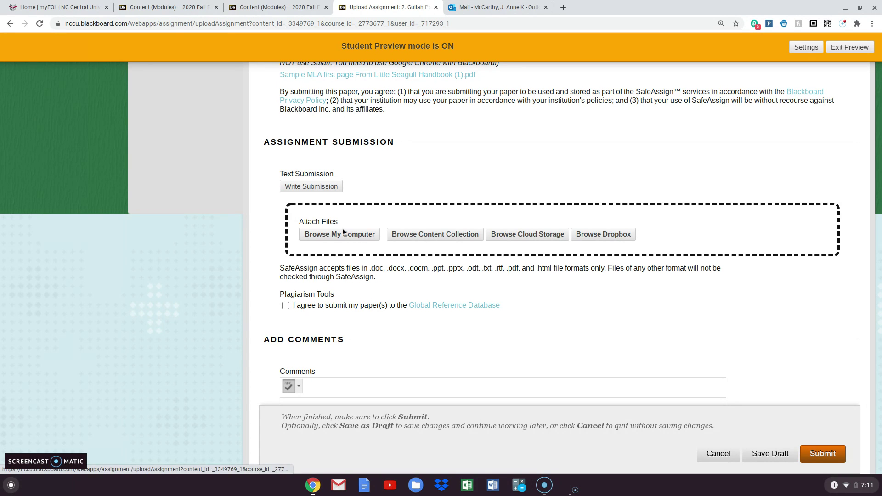
scroll(355, 224, "down", 2)
Step: Enter 'Leave me a note.' as the submission comment
scroll(356, 224, "down", 2)
left_click(319, 337)
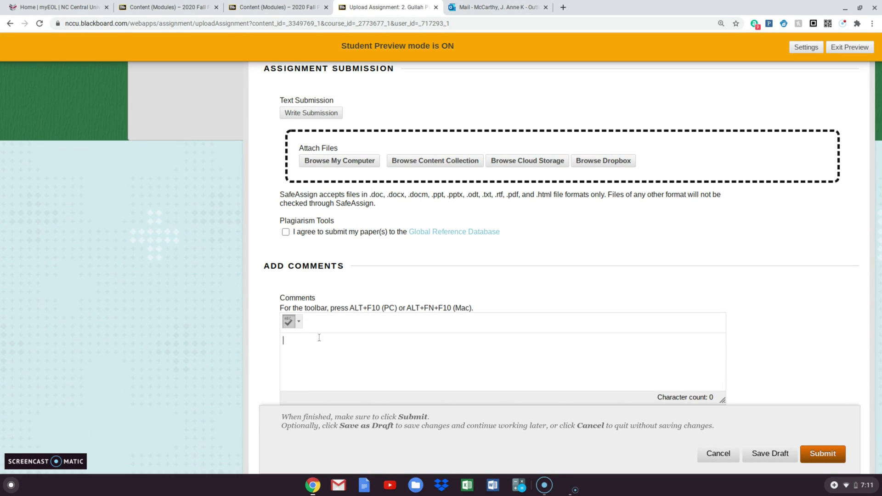
type("Leave me a")
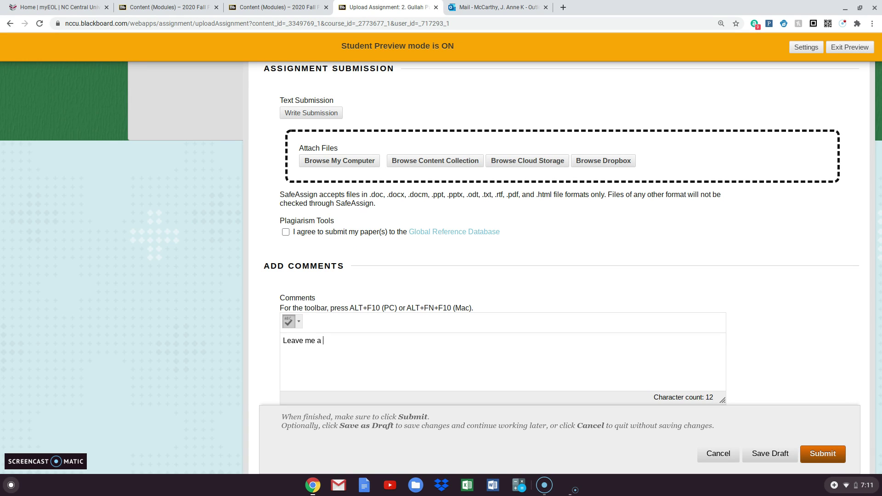
type(" note.")
scroll(384, 258, "up", 2)
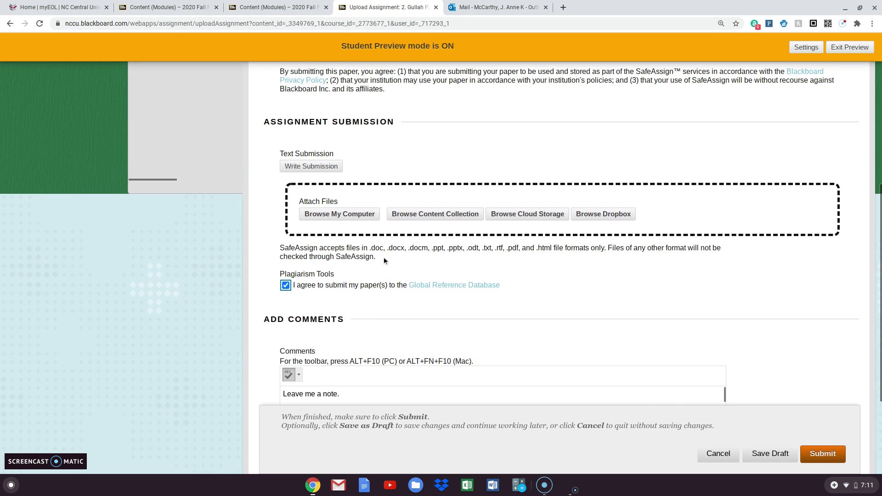
left_click(347, 215)
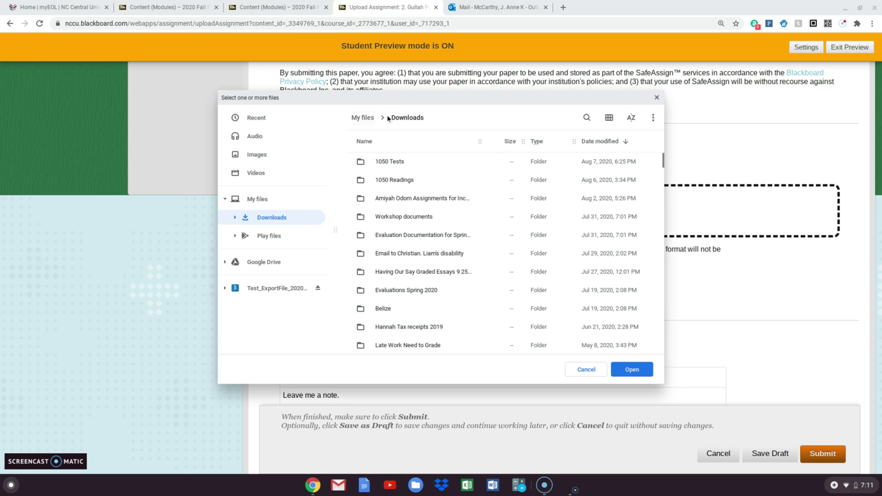
Step: Attach Perfect Paragraph (3).pdf from the Downloads folder to the submission
scroll(452, 220, "down", 3)
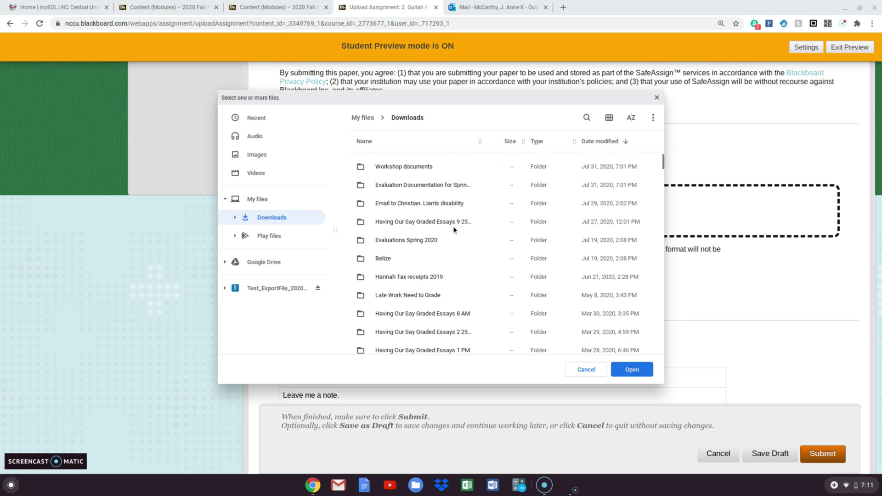
scroll(457, 234, "down", 1)
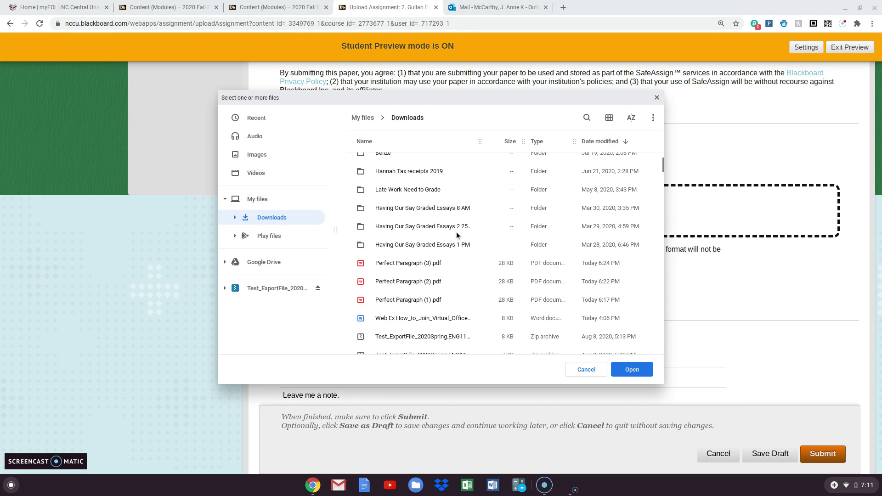
left_click(428, 264)
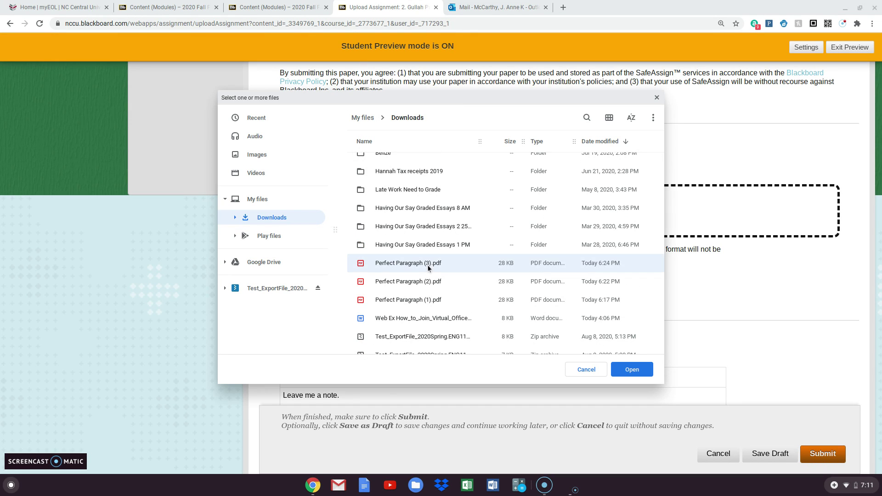
left_click(625, 373)
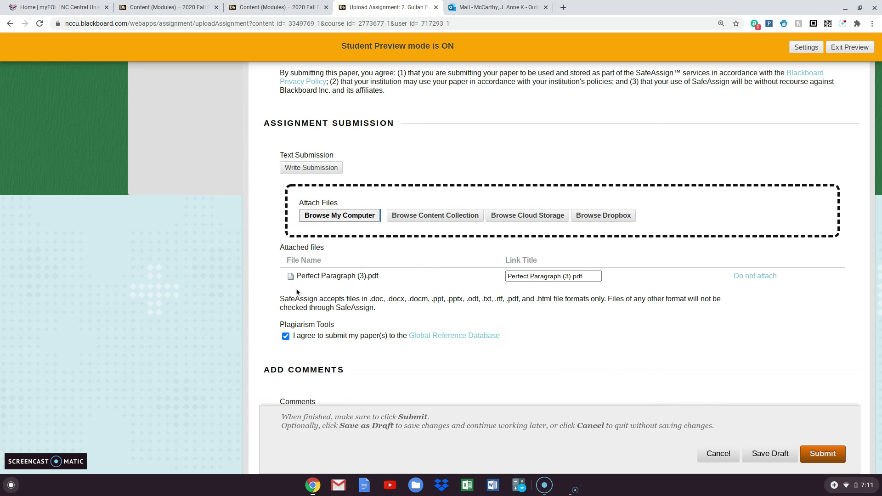
Step: Submit the assignment with its PDF and comment, then switch to the Outlook Mail tab
left_click(581, 272)
scroll(629, 303, "down", 2)
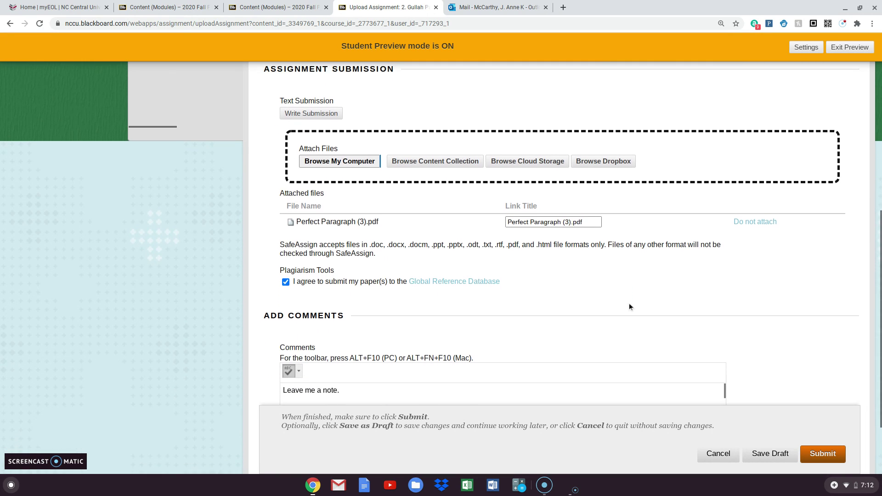
scroll(629, 302, "down", 2)
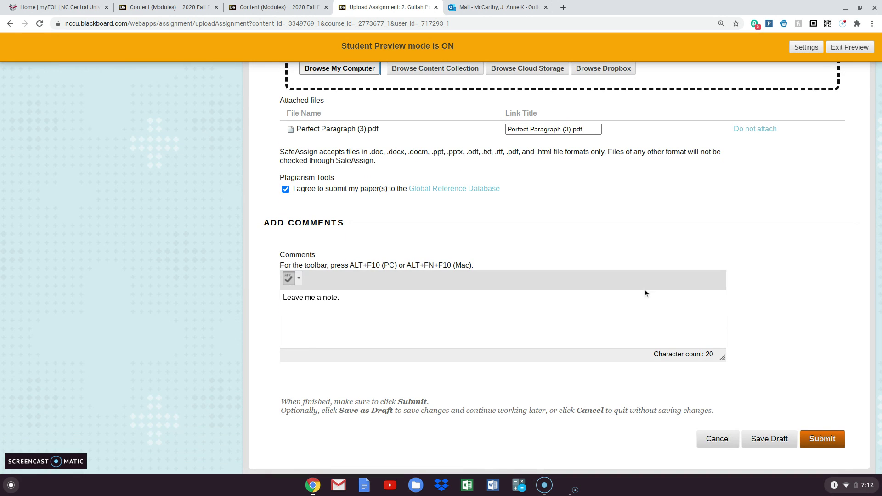
left_click(817, 440)
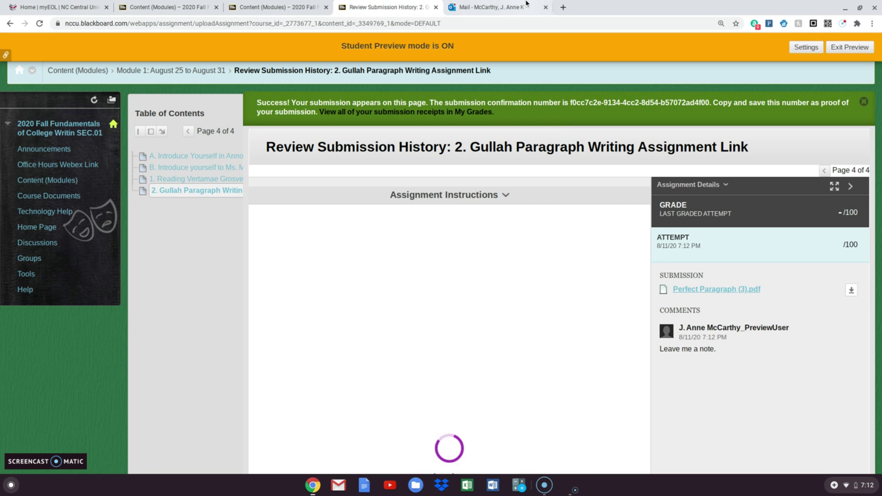
left_click(499, 9)
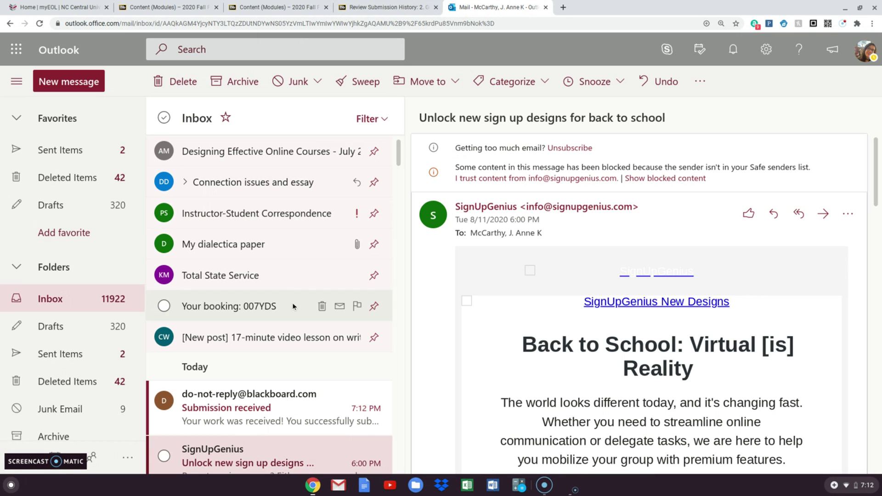
Step: Read the 'Submission received' email, then return to the Blackboard submission history page
left_click(279, 407)
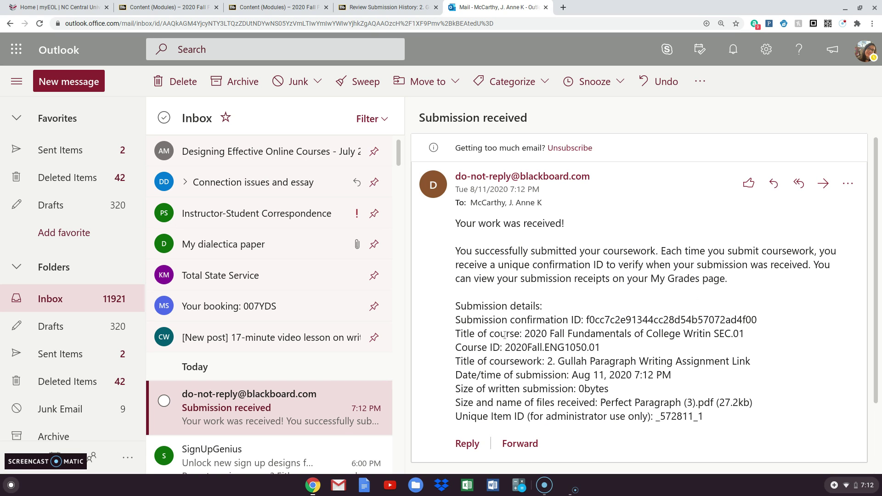
left_click(376, 9)
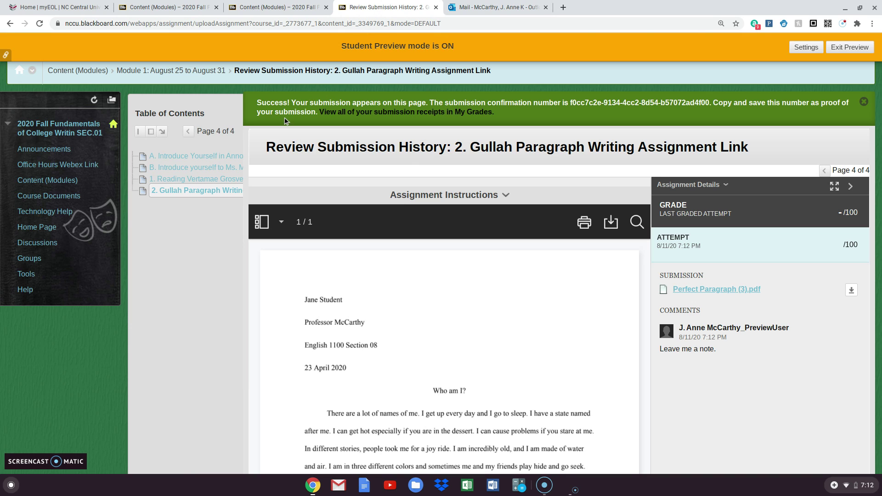